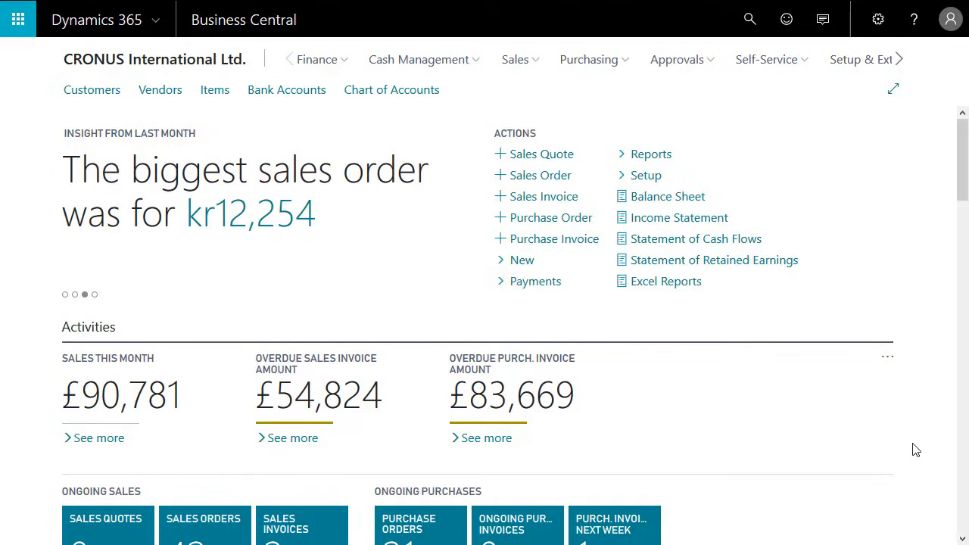
Find the Bank Account Reconciliations list by searching for "bank rec" and create a new reconciliation.
click(748, 20)
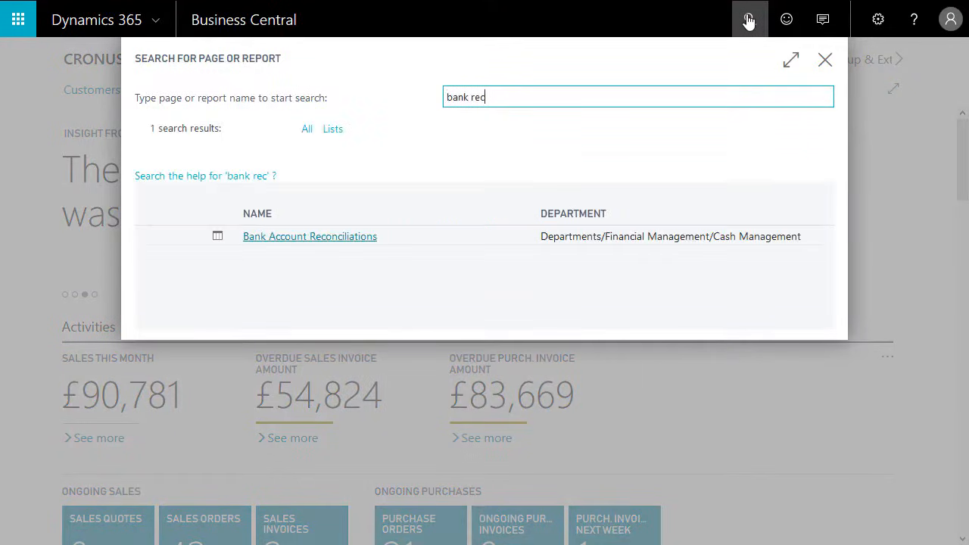
click(312, 238)
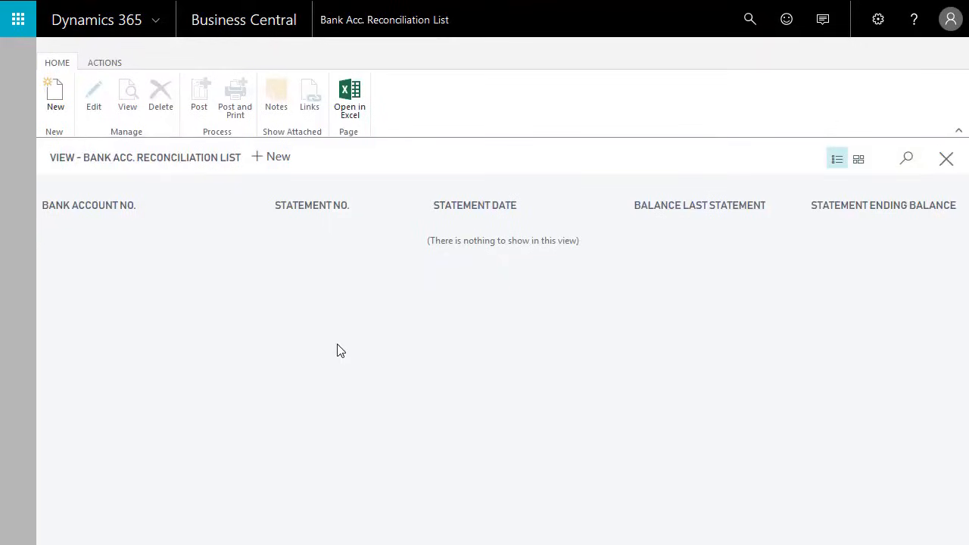
click(53, 104)
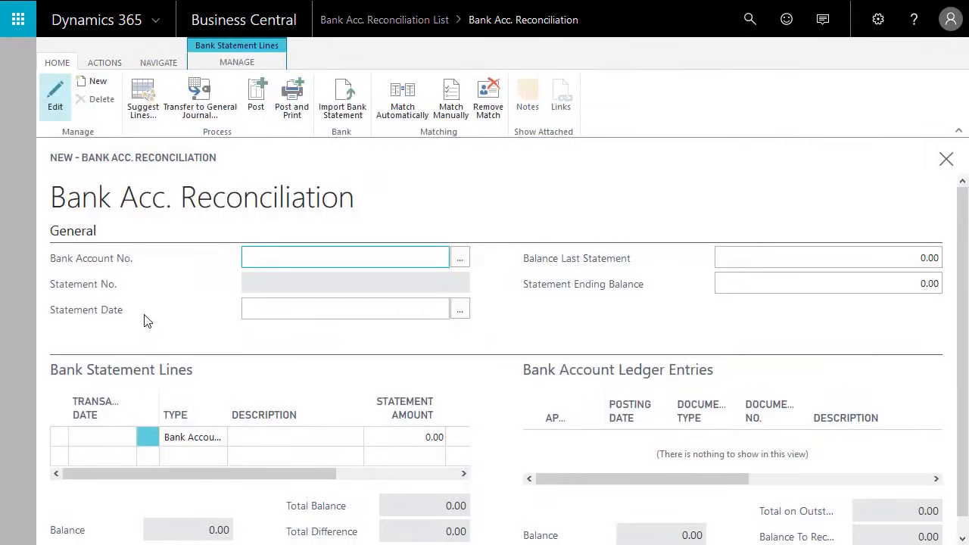
Set the new reconciliation's bank account to WWB-OPERATING and its statement date to 1/31/2020.
click(460, 260)
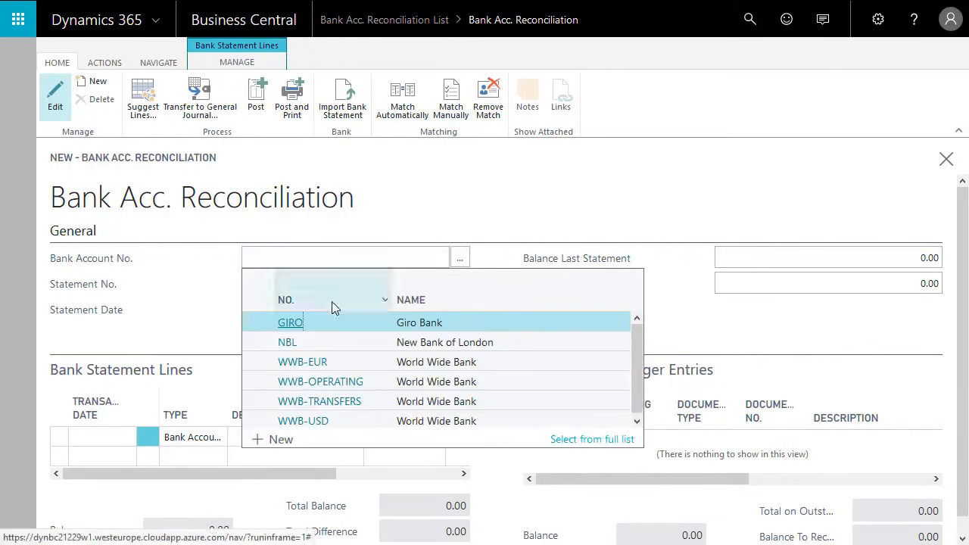
click(392, 389)
key(Tab)
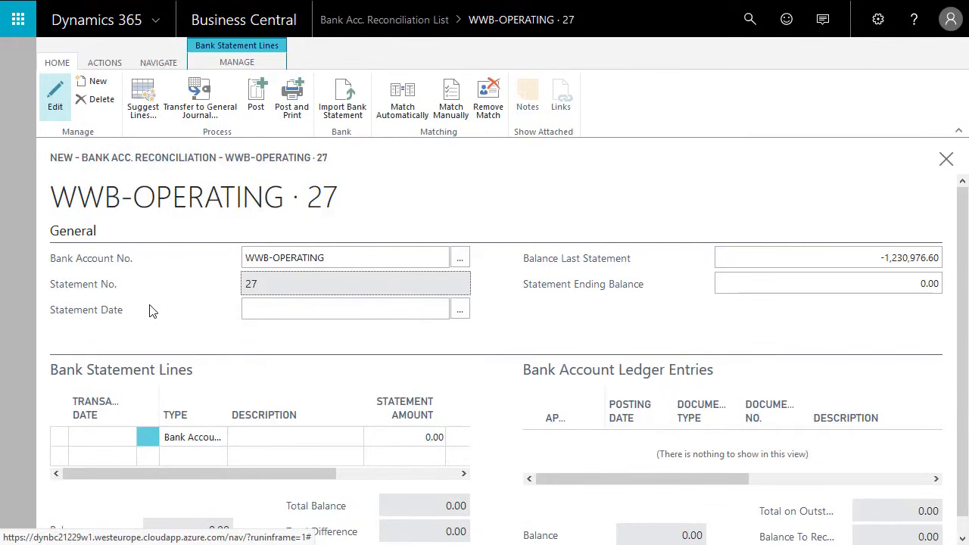
click(294, 316)
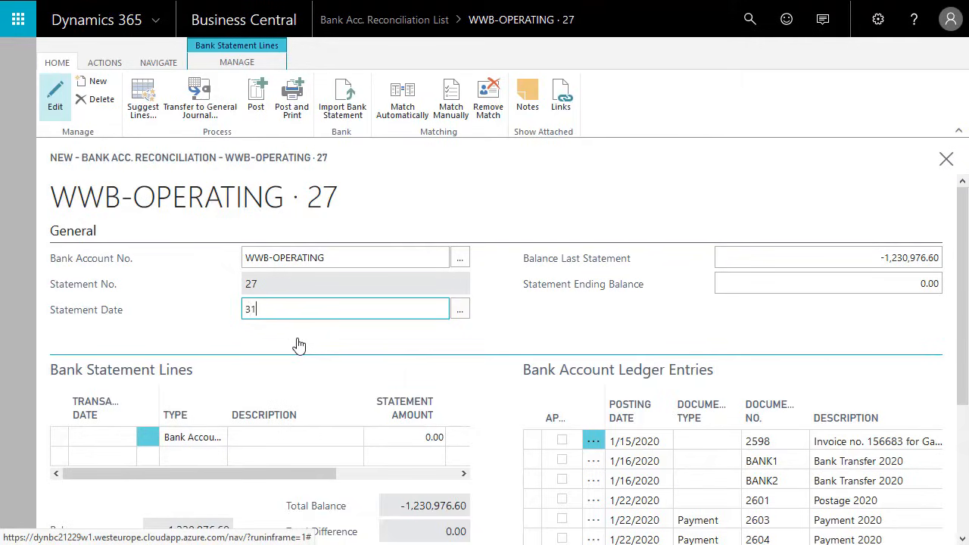
key(Tab)
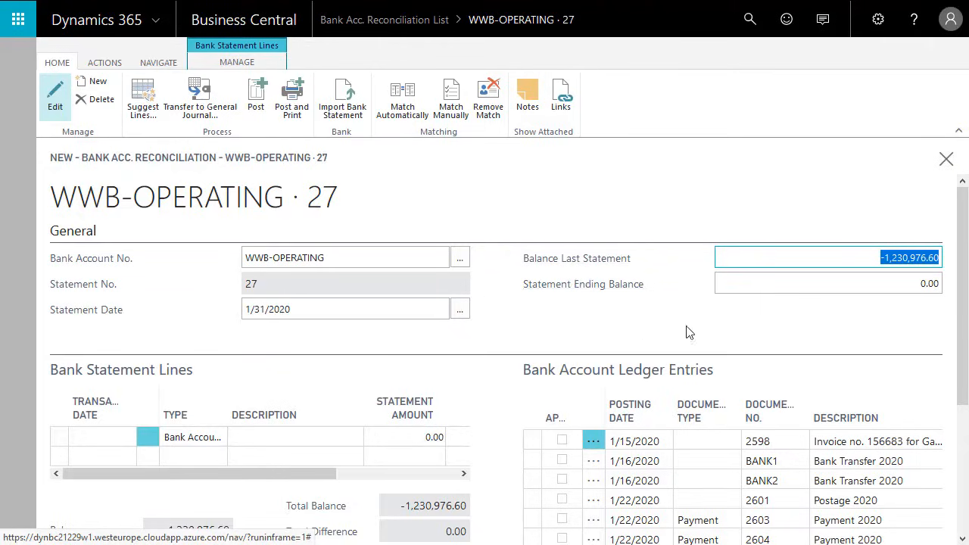
Generate suggested bank statement lines with ending date 1/31/2020, no starting date, and checks included.
scroll(965, 319, down, 3)
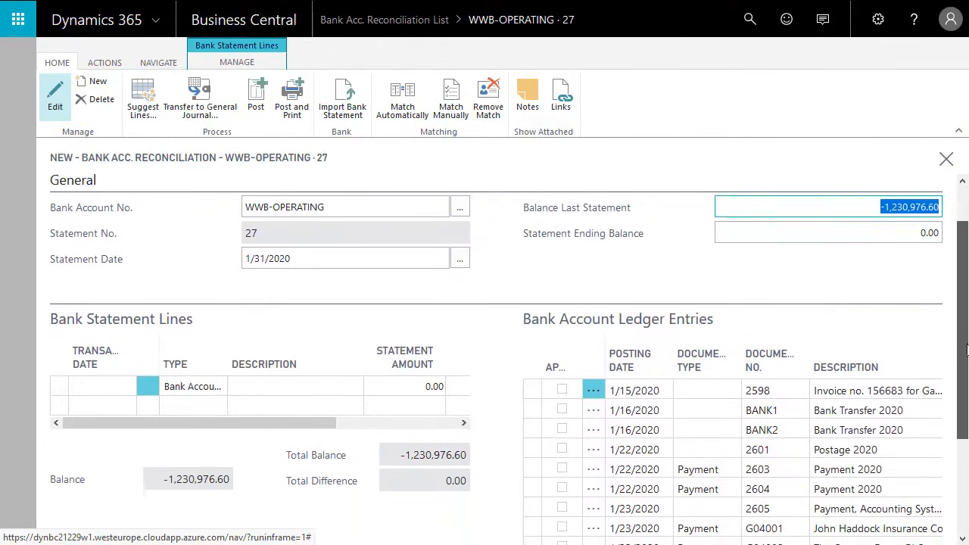
scroll(967, 405, down, 2)
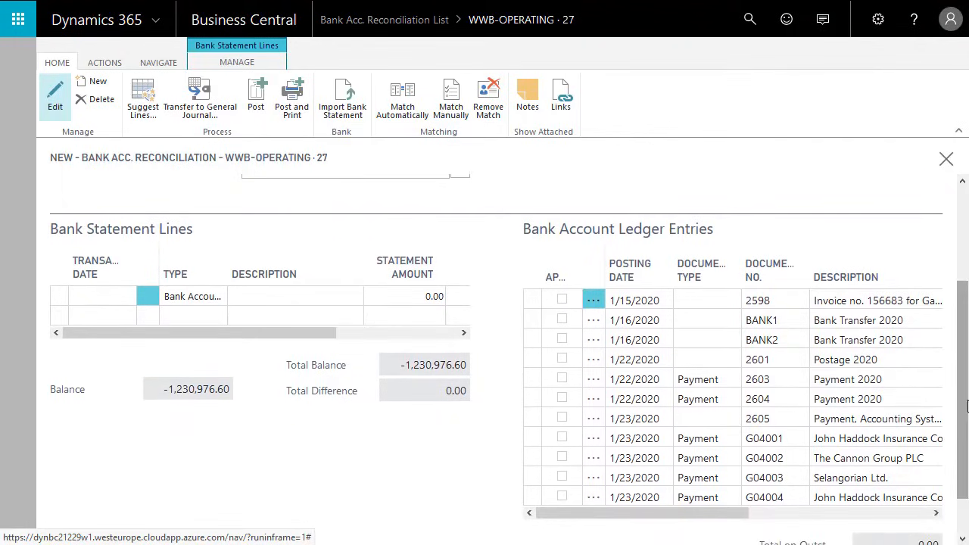
scroll(947, 295, up, 3)
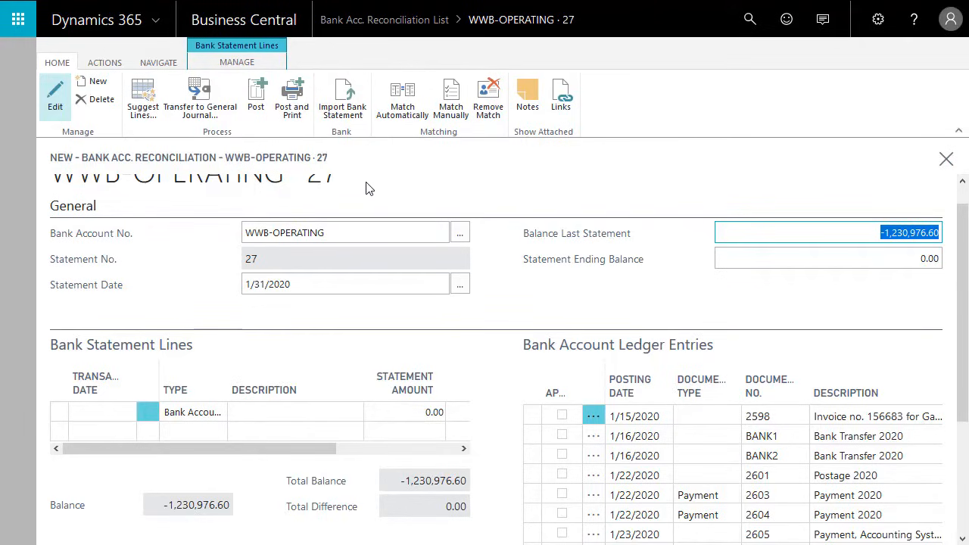
click(147, 109)
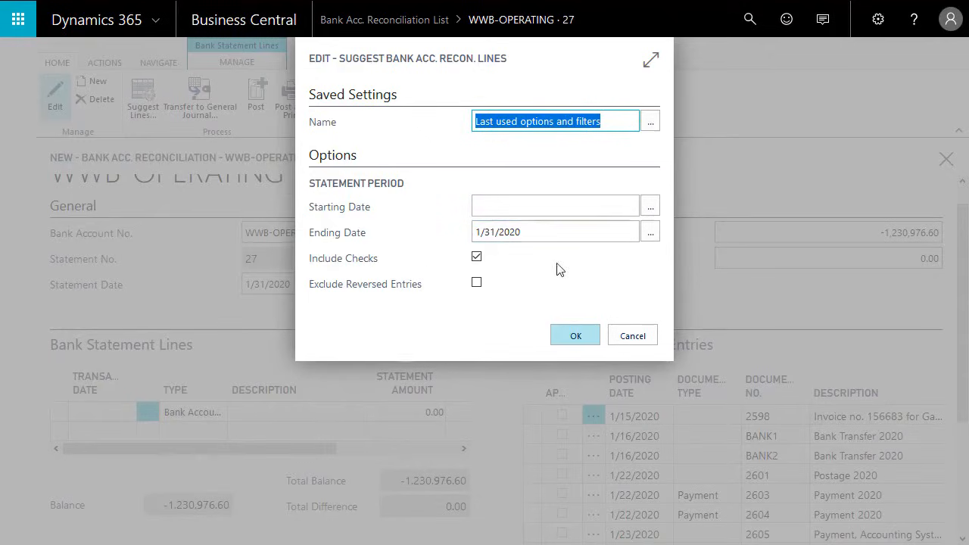
click(577, 336)
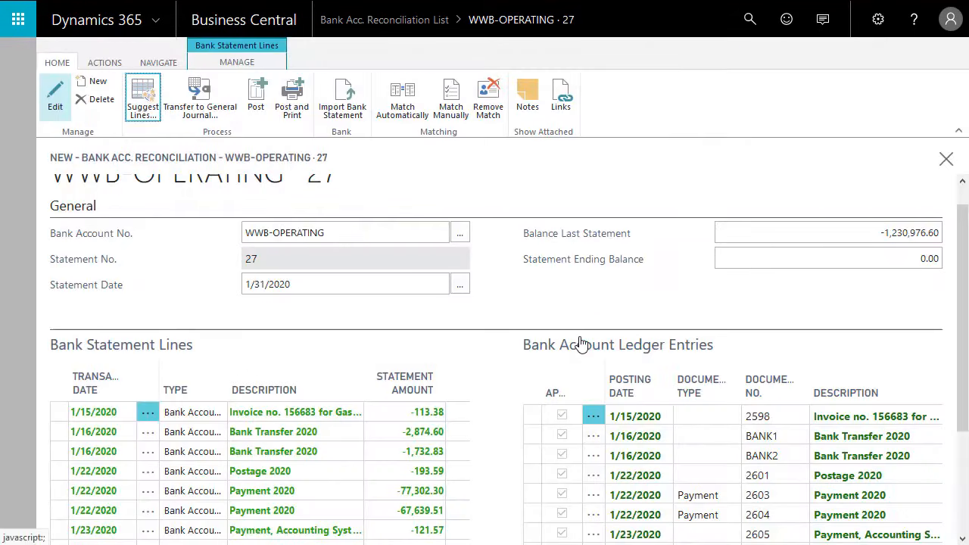
Delete the 1/23/2020 John Haddock Insurance Co. line of 76,167.75 from the bank statement lines.
drag(964, 315, 966, 397)
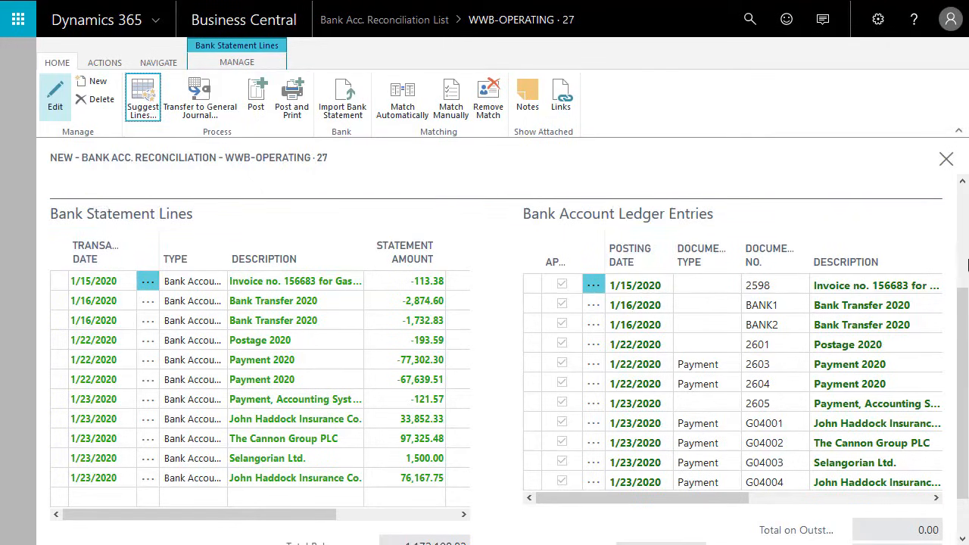
scroll(965, 313, down, 1)
scroll(965, 314, down, 1)
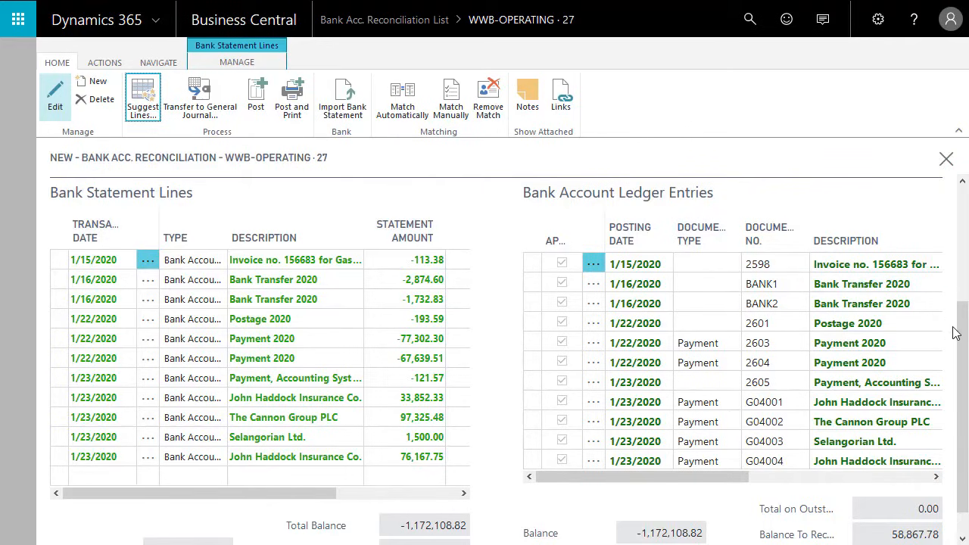
scroll(966, 348, down, 1)
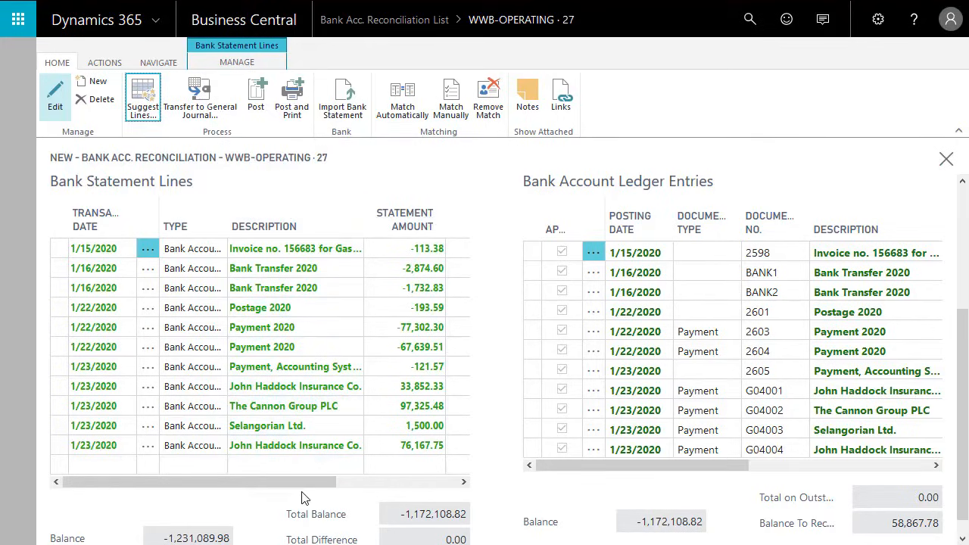
click(284, 447)
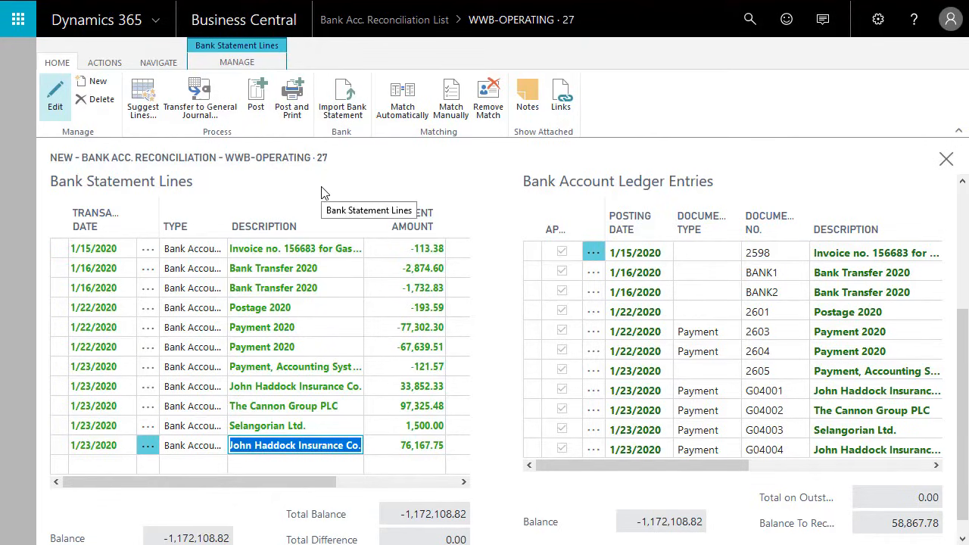
click(165, 446)
click(126, 500)
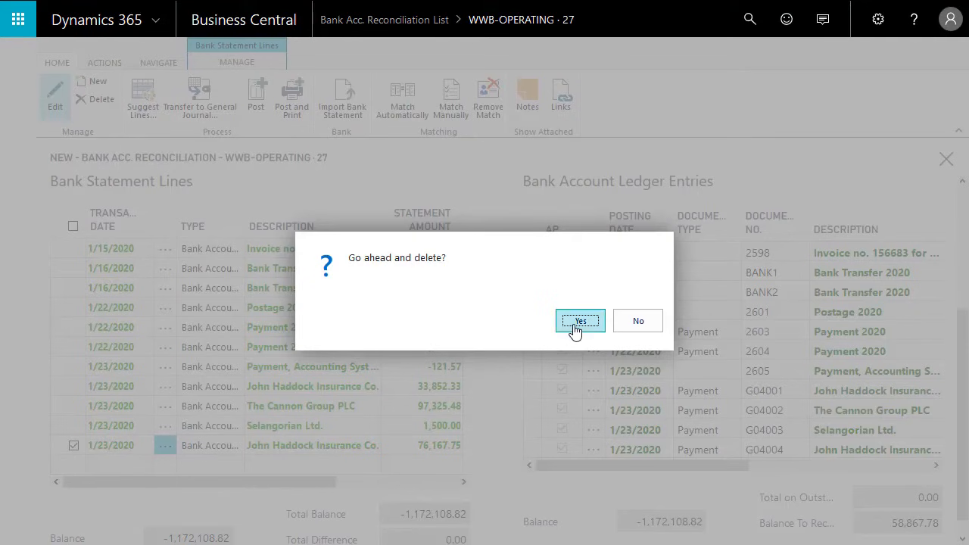
click(580, 321)
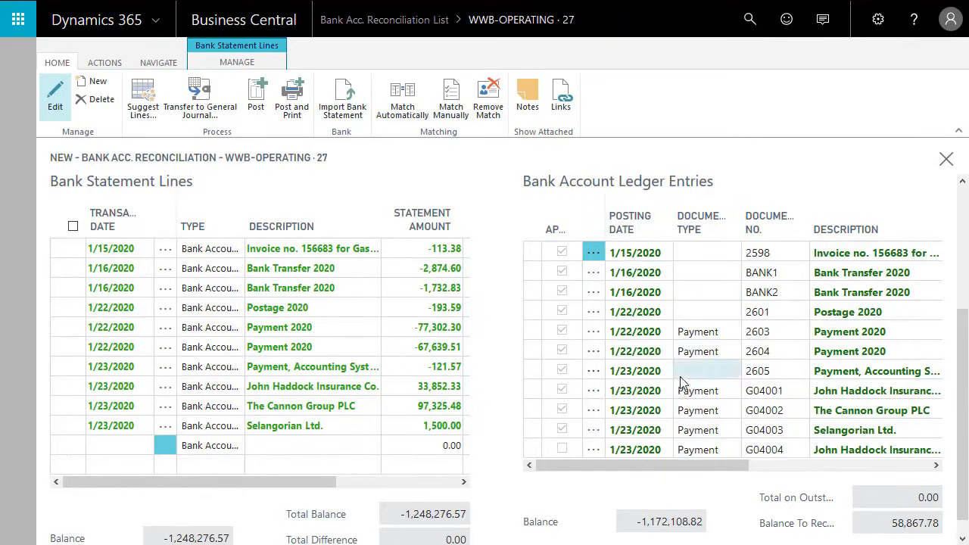
Add a bank statement line dated 1/31/2020, type Bank Account Ledger Entry, described as Interest, with statement amount -60.
mouse_move(552, 235)
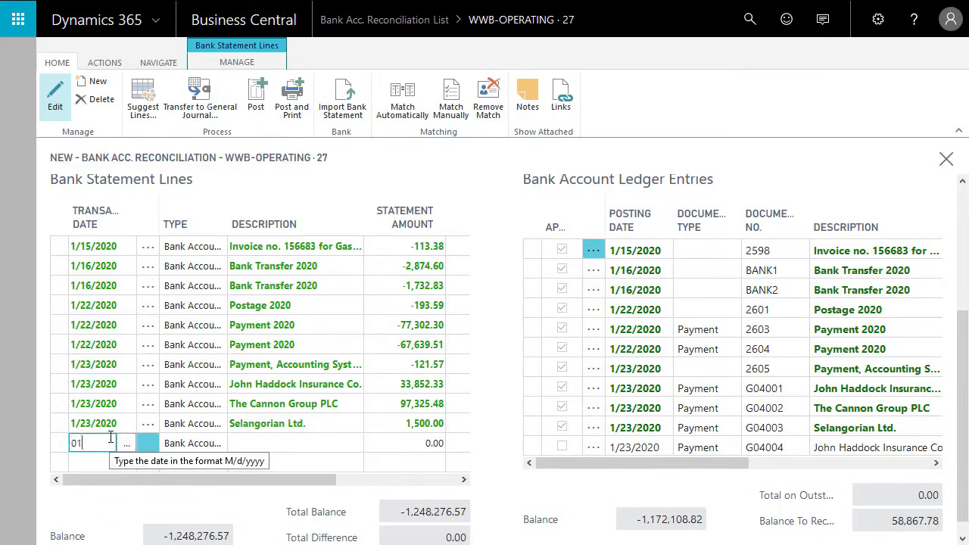
key(Tab)
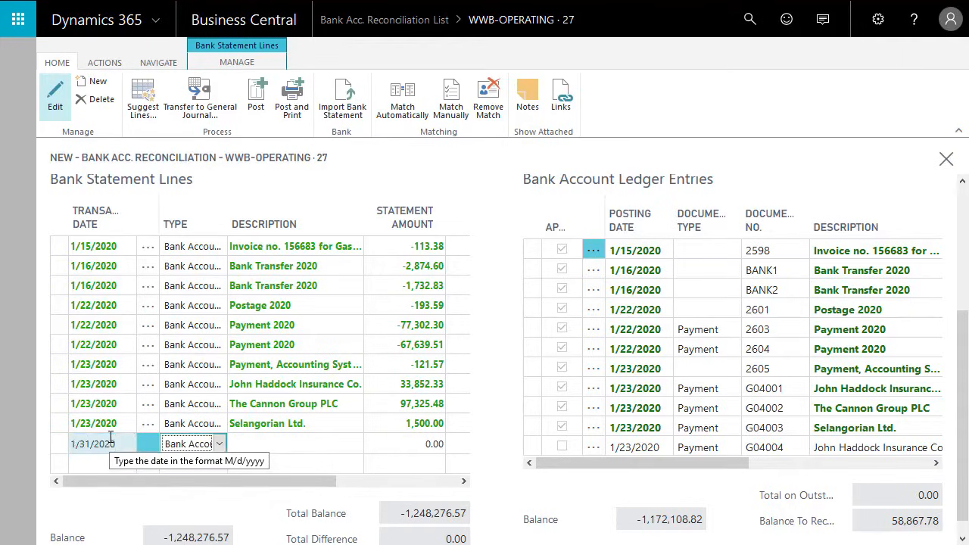
click(219, 445)
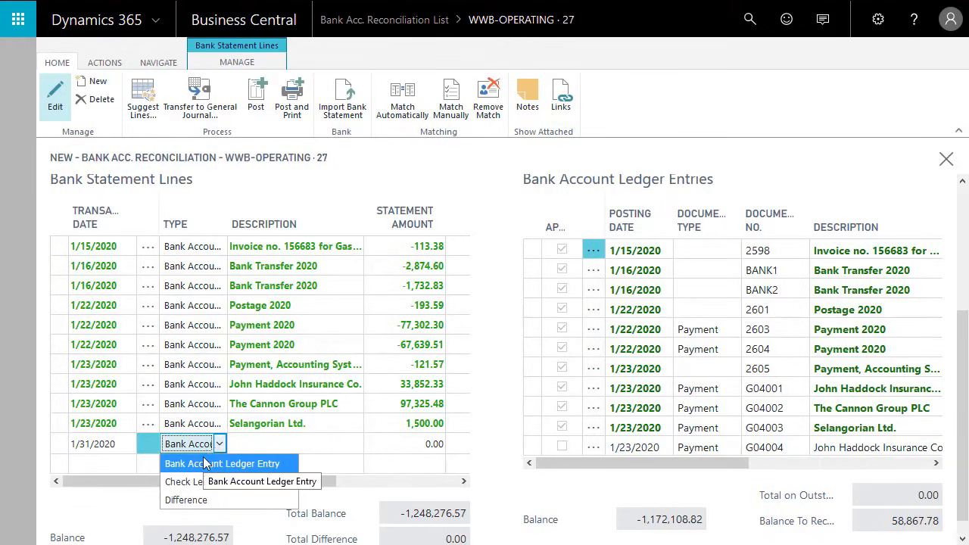
click(222, 443)
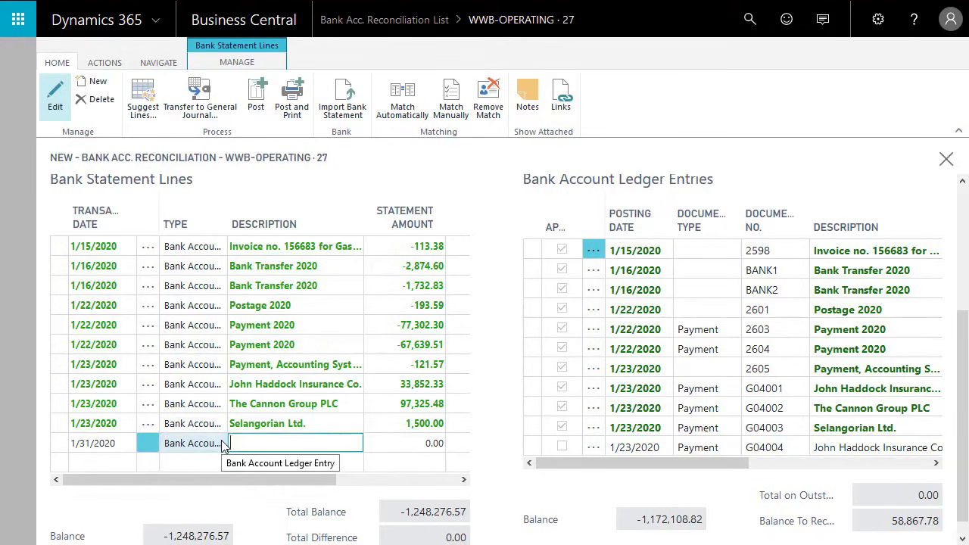
text(Int)
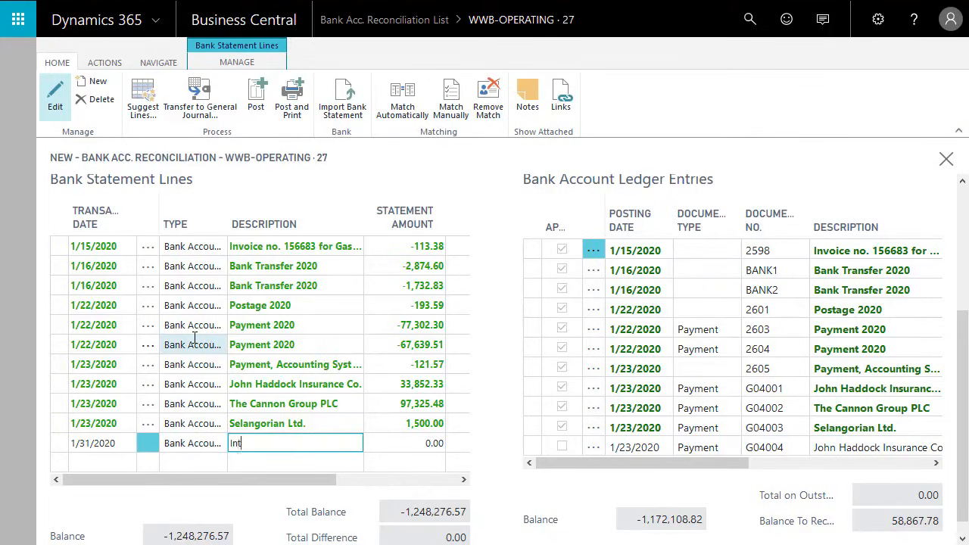
text(erest)
key(Tab)
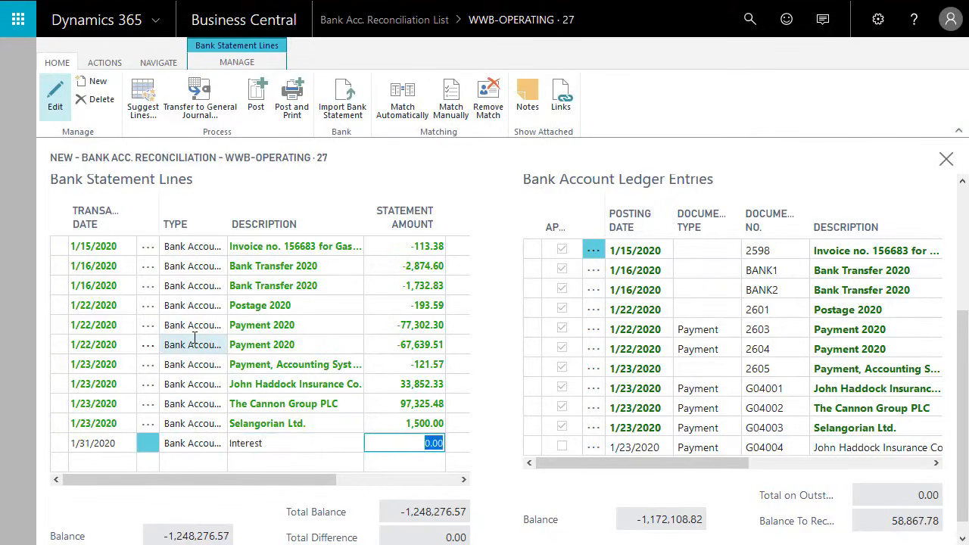
text(-60)
key(shift+Tab)
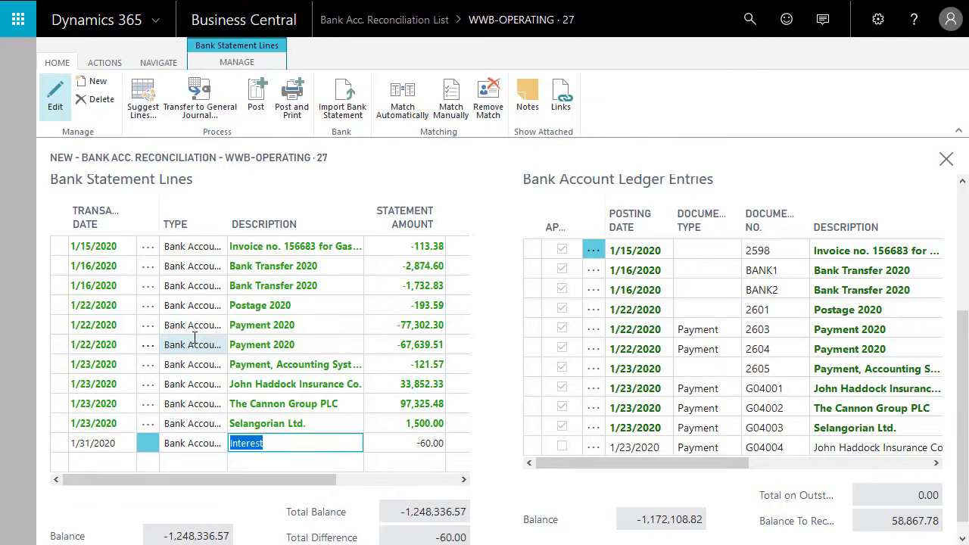
Transfer the interest line to the GENERAL journal template, batch RECON, and assign it to the Interest on Bank Balances G/L account.
click(212, 110)
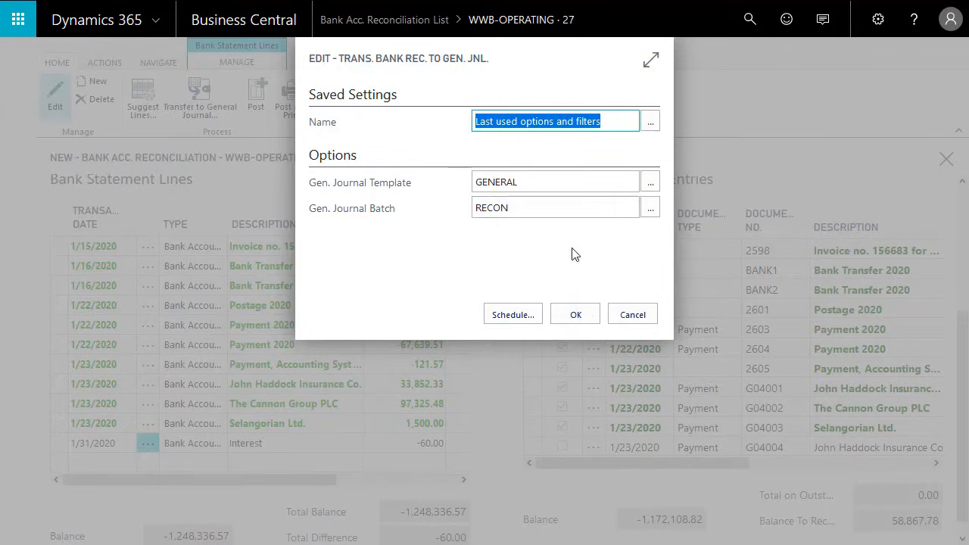
click(587, 312)
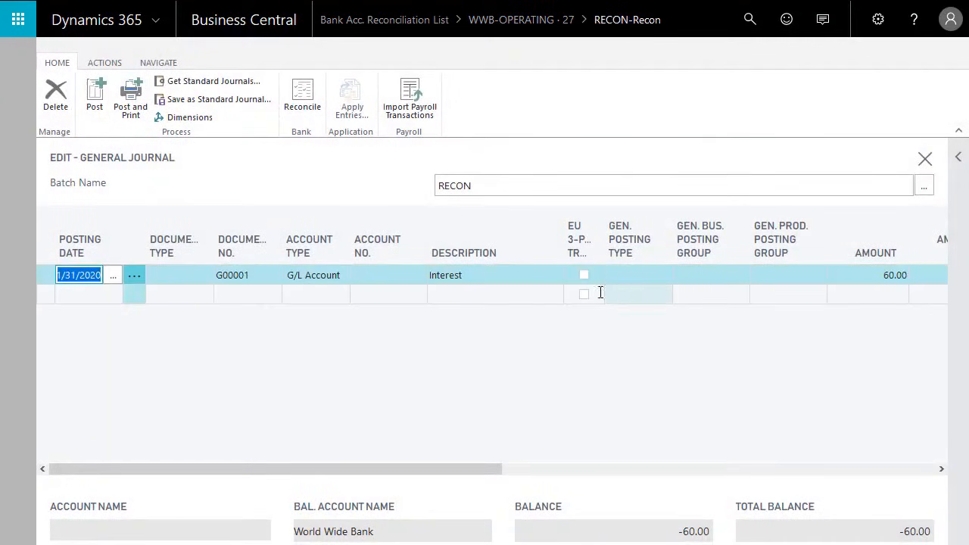
click(375, 274)
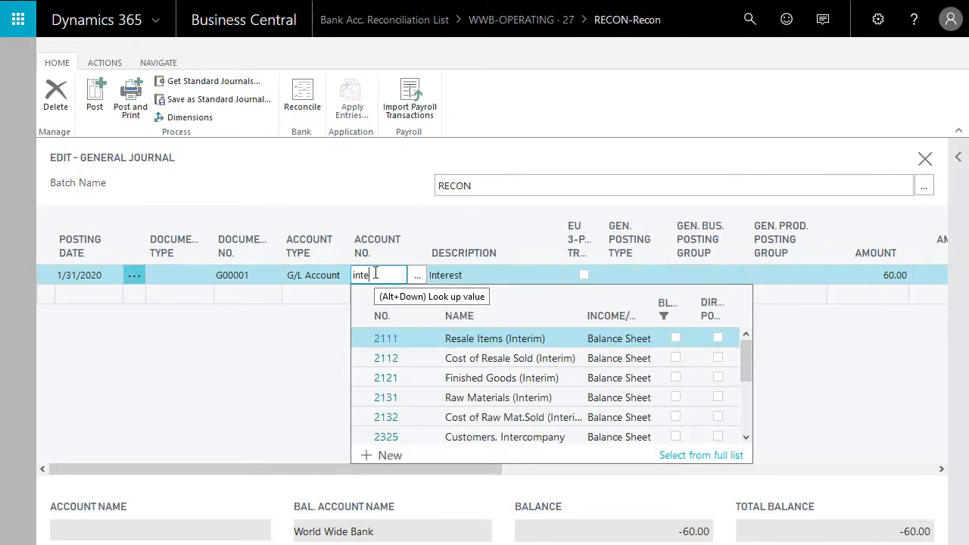
key(Return)
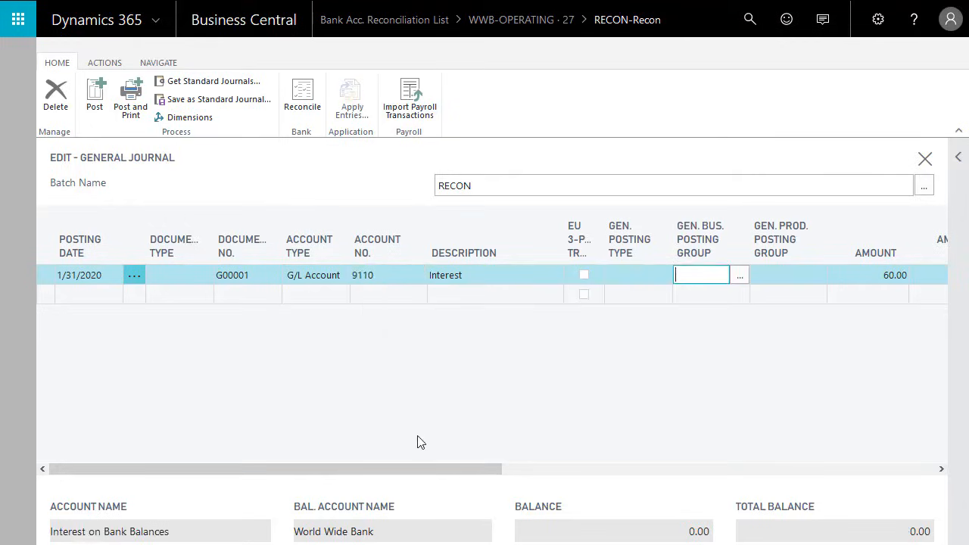
Check the interest journal line's amounts and balancing account, post it, and return to the bank reconciliation.
drag(412, 476, 621, 455)
key(Tab)
key(Tab)
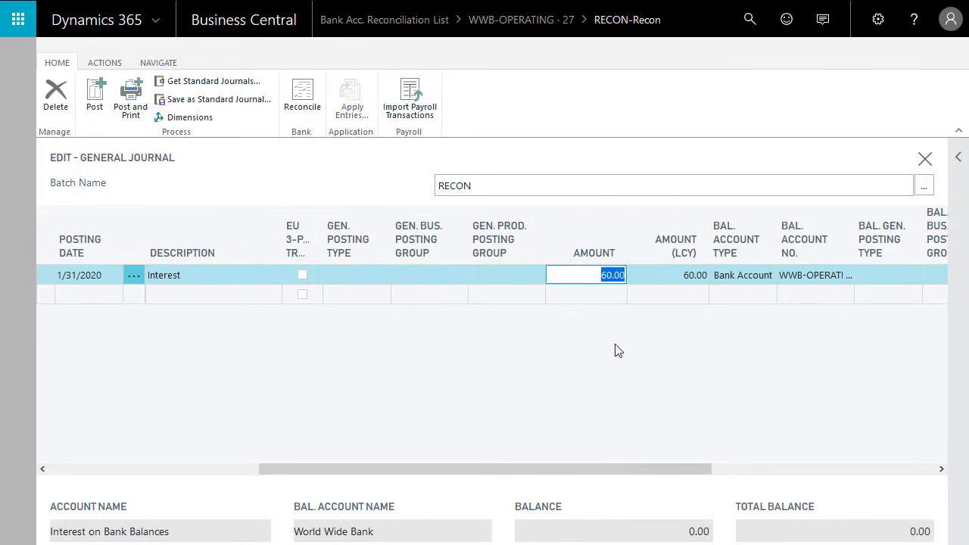
key(Tab)
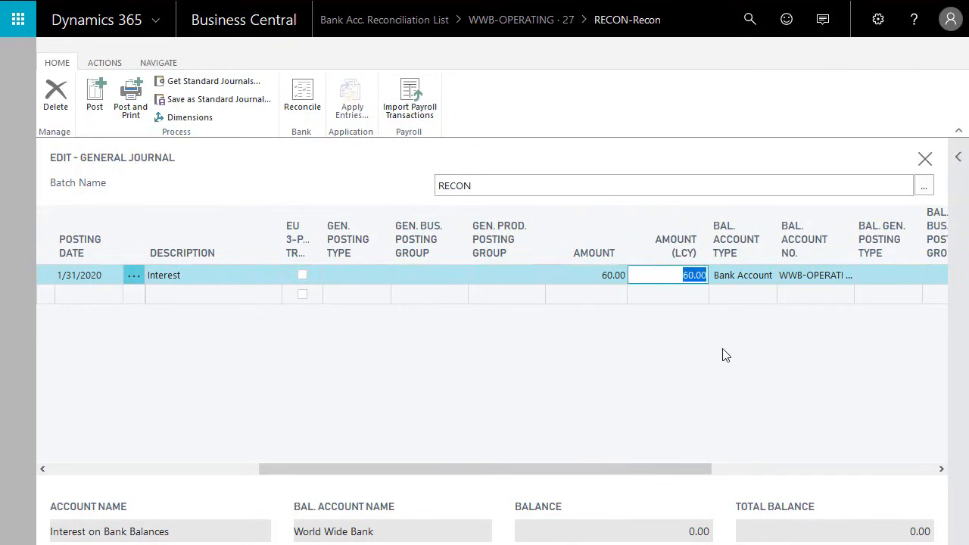
key(Tab)
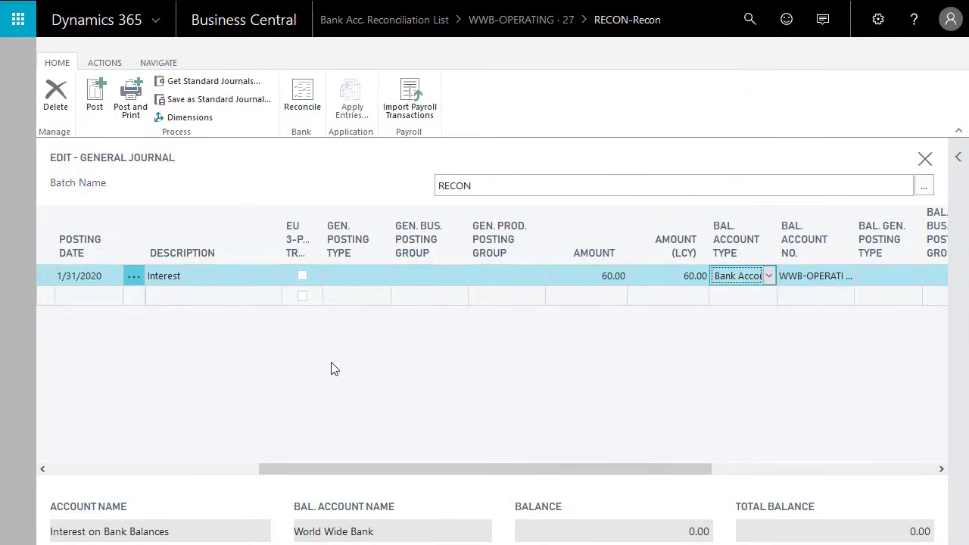
click(93, 109)
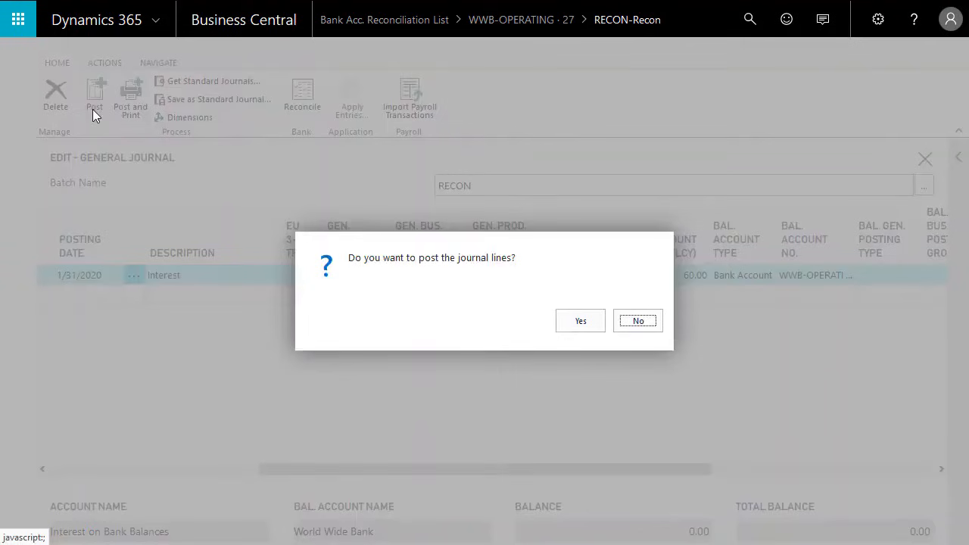
click(580, 323)
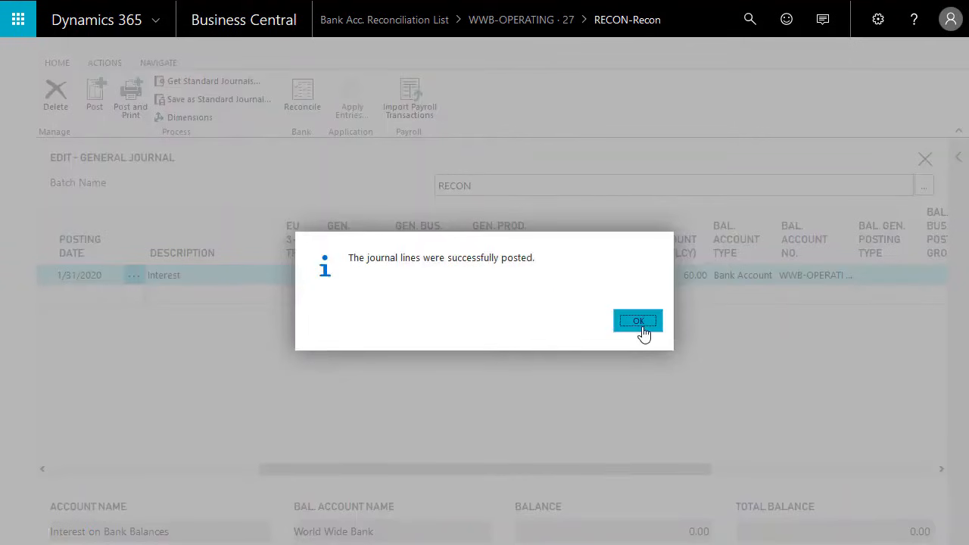
click(638, 321)
key(Escape)
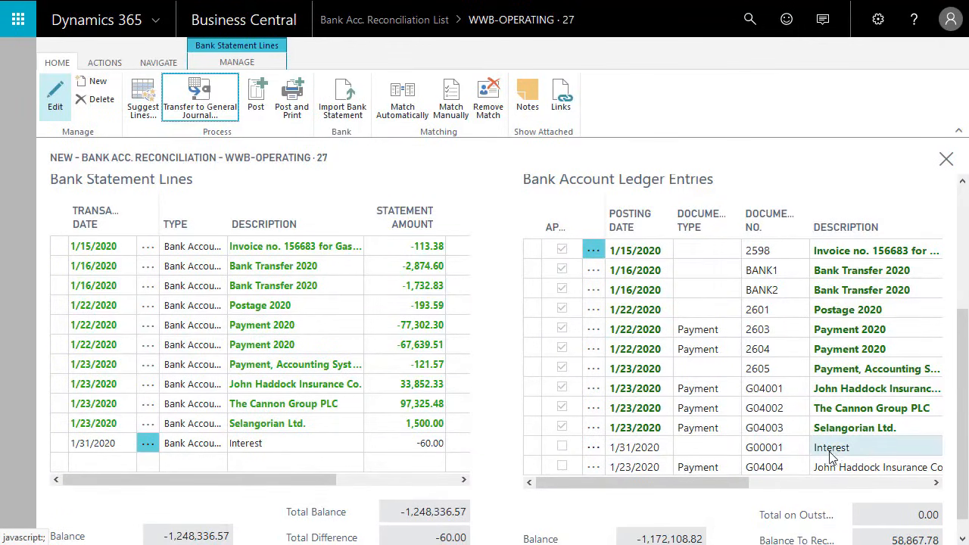
Automatically match the bank statement lines, including the interest line, to the bank account ledger entries, leaving the transaction date tolerance blank.
click(883, 443)
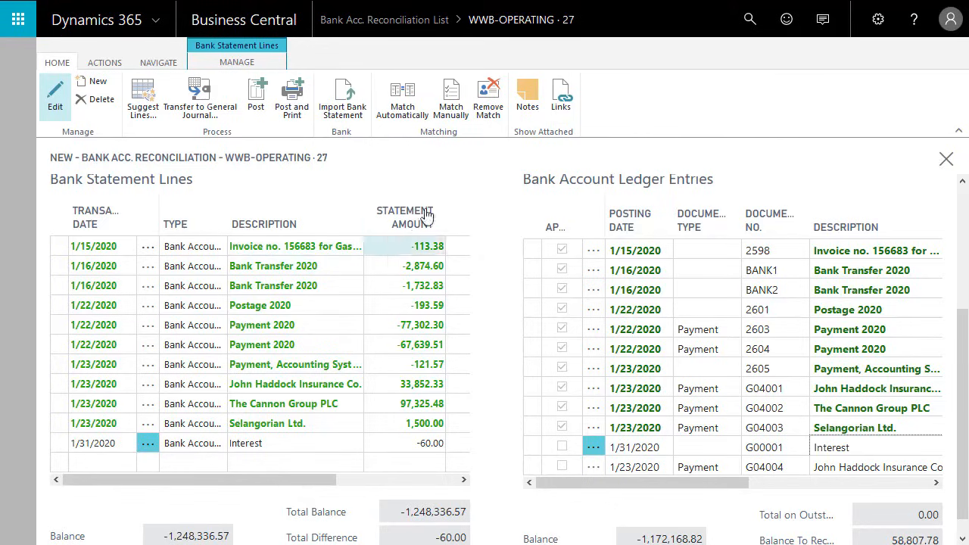
click(406, 101)
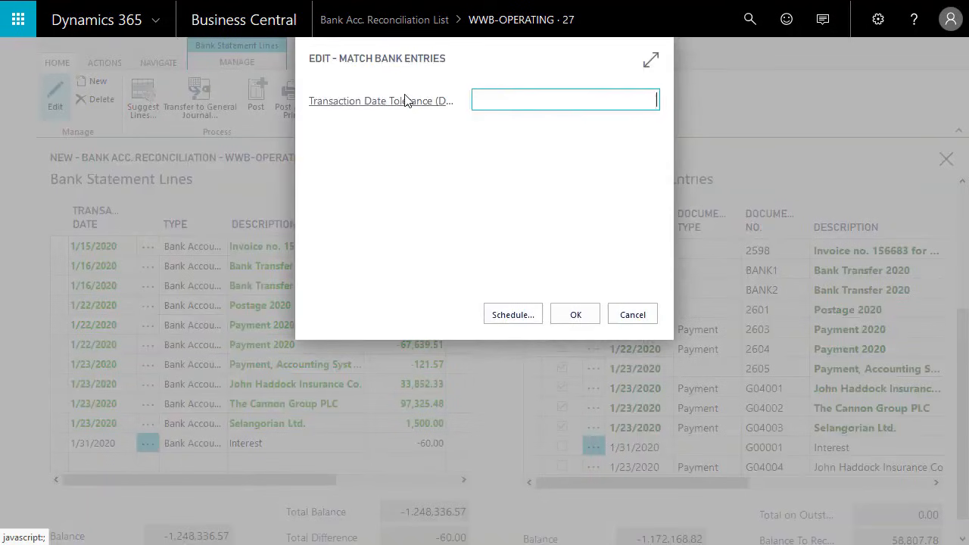
click(570, 317)
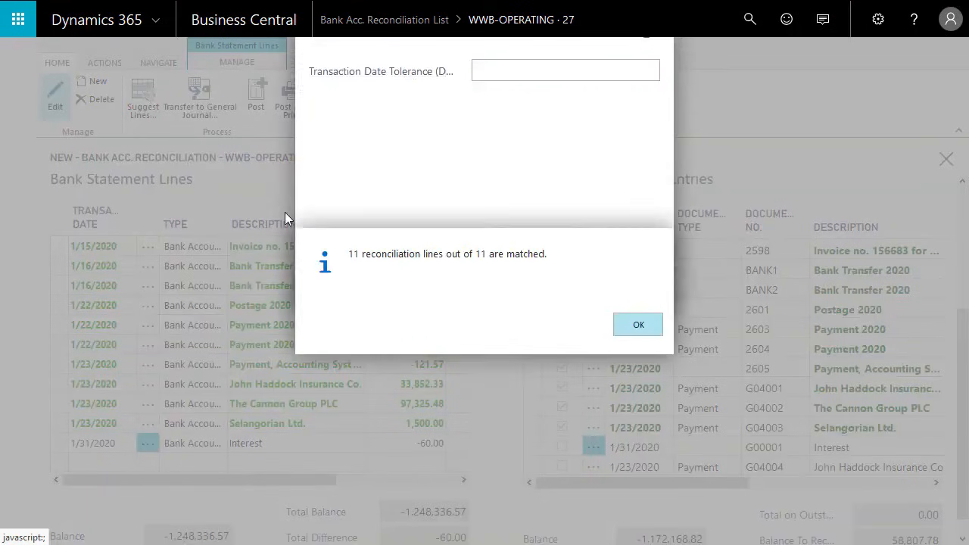
click(636, 325)
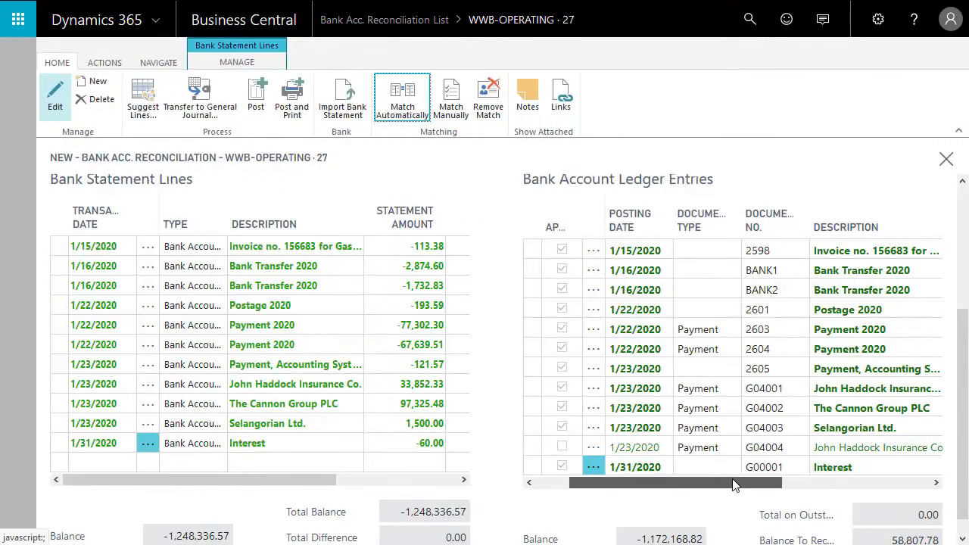
drag(680, 483, 530, 482)
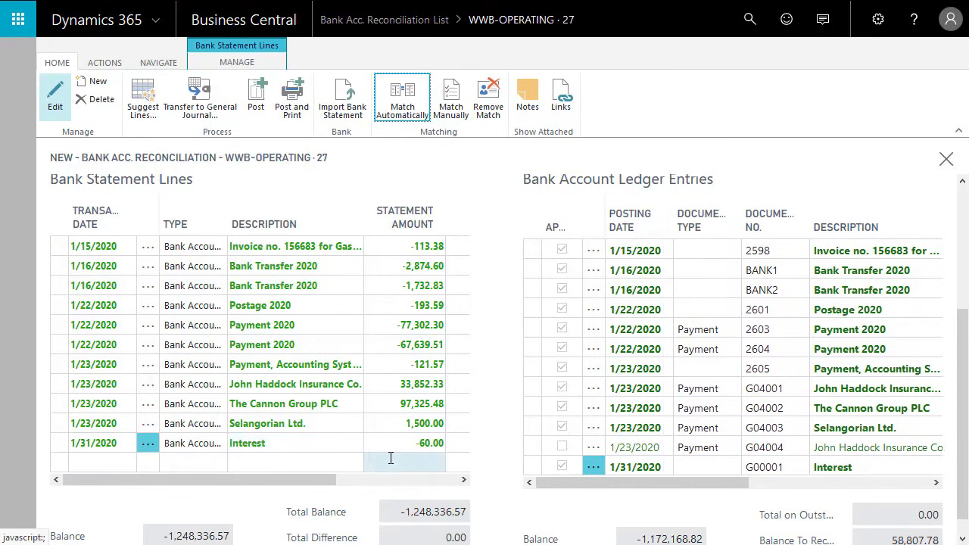
Post the WWB-OPERATING bank reconciliation for statement 27, confirm the posting, and close the reconciliation list.
scroll(385, 457, up, 3)
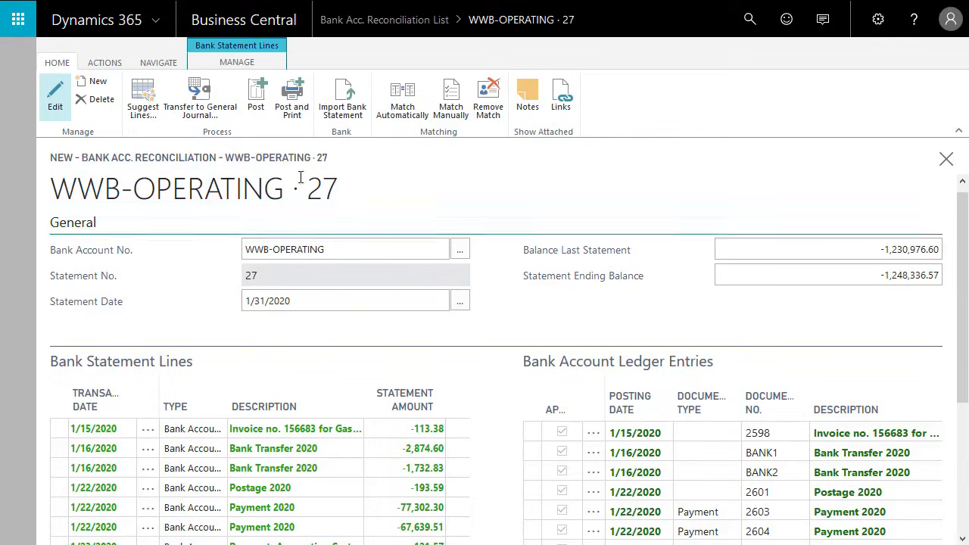
click(255, 91)
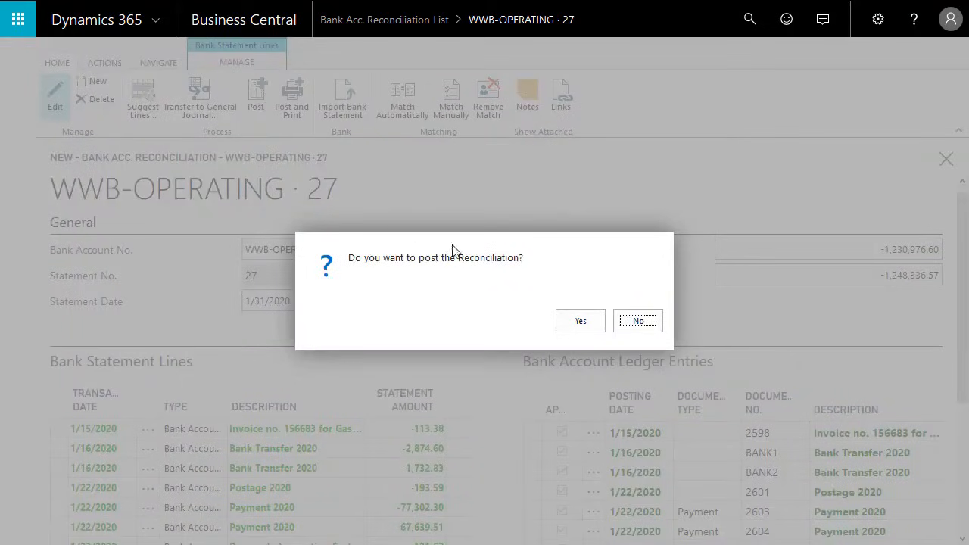
click(580, 321)
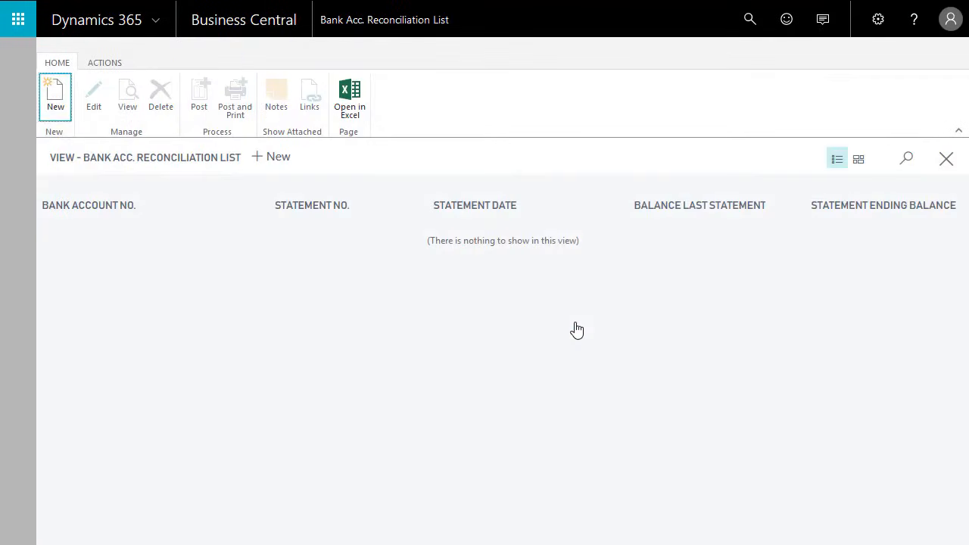
key(Escape)
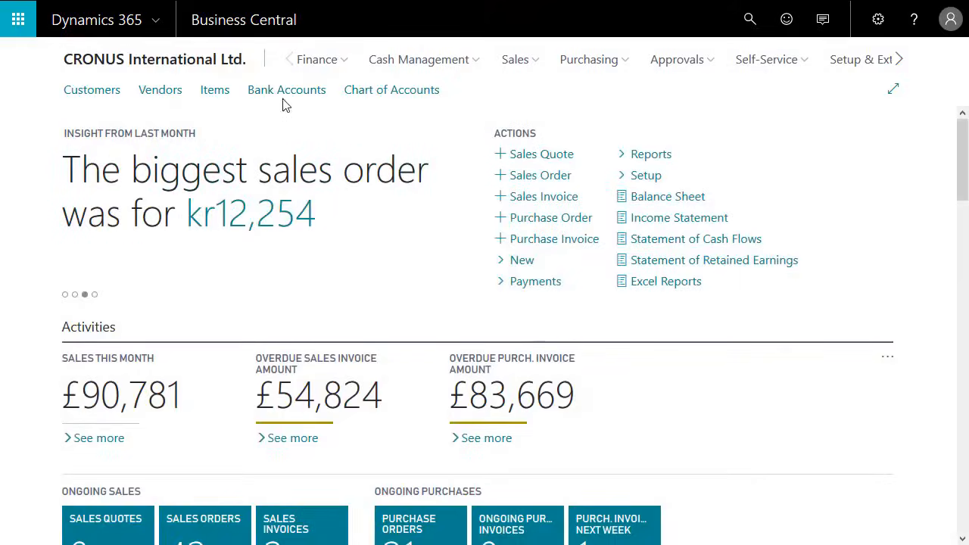
Open the WWB-OPERATING bank account card and show its bank account ledger entries.
click(280, 90)
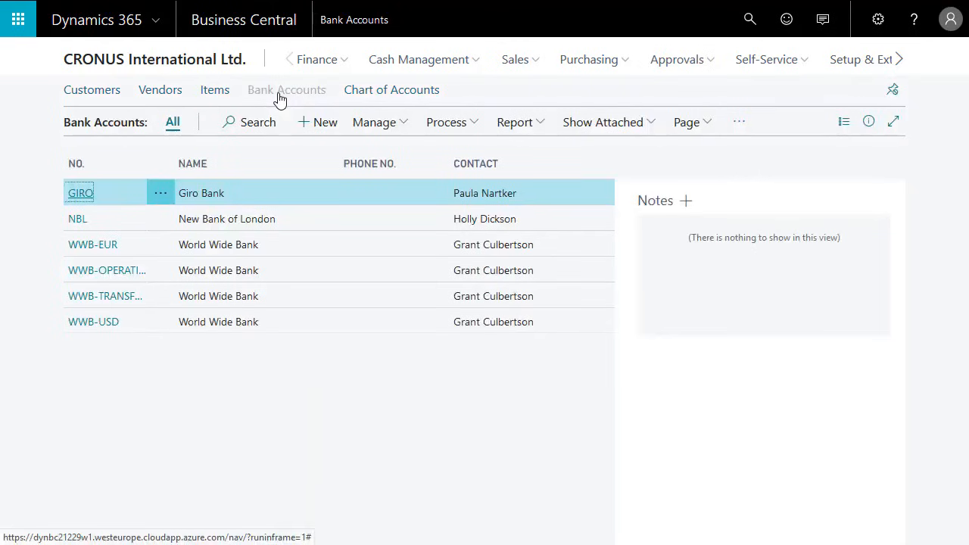
click(107, 271)
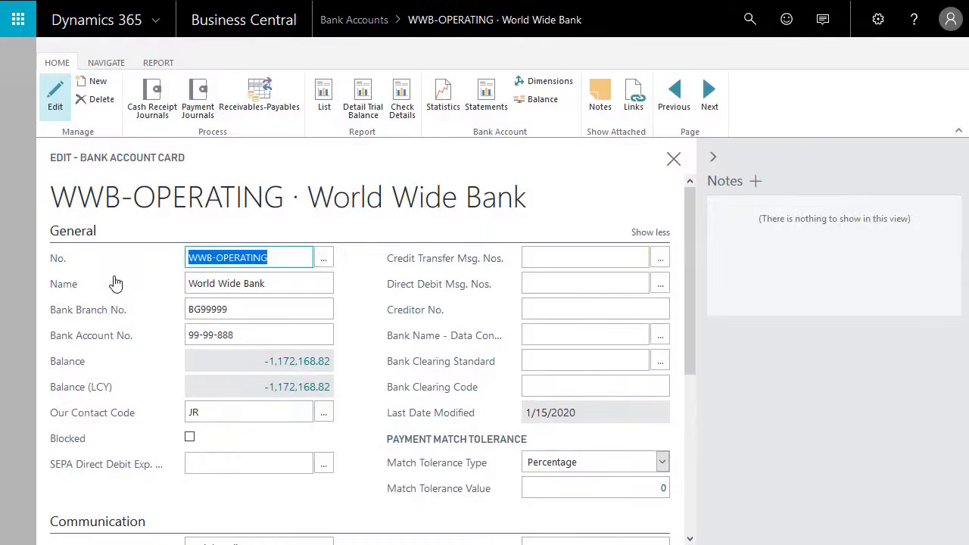
click(106, 64)
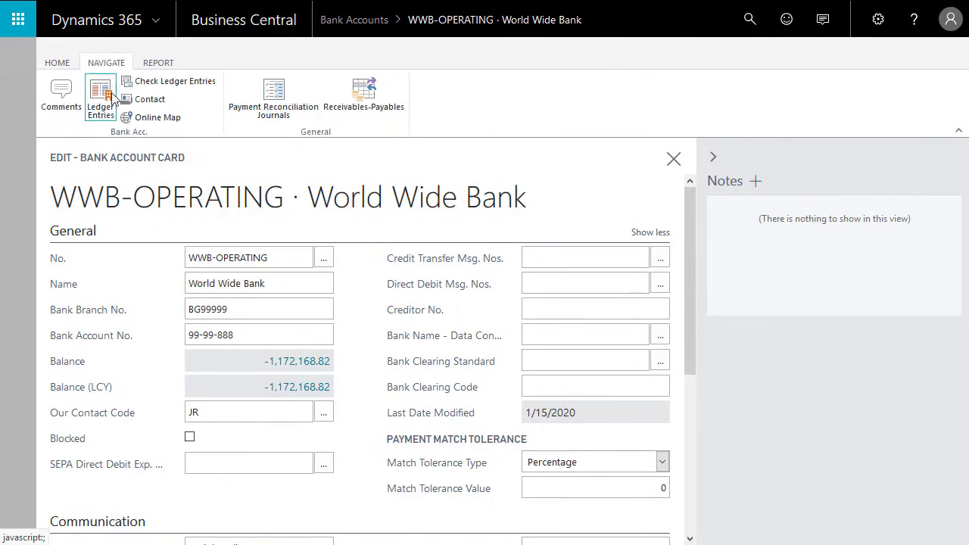
click(106, 103)
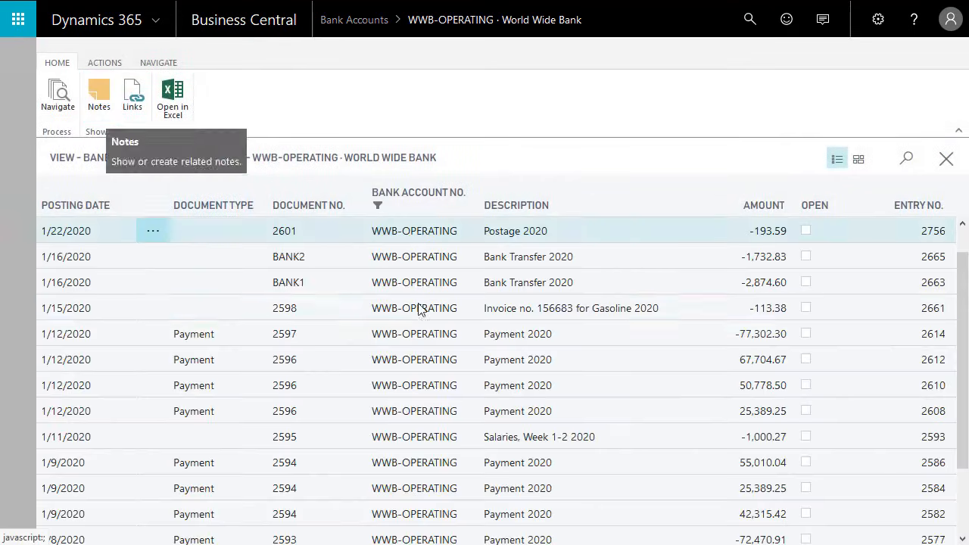
Check the Open status of the ledger entries and select the 1/23/2020 John Haddock Insurance Co. payment G04004.
click(731, 265)
click(794, 239)
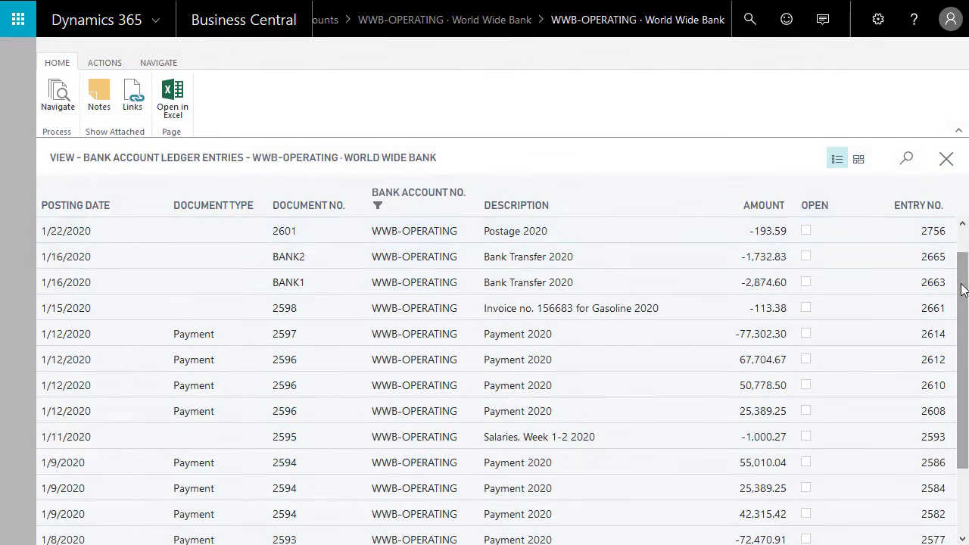
drag(960, 284, 964, 316)
drag(964, 316, 965, 335)
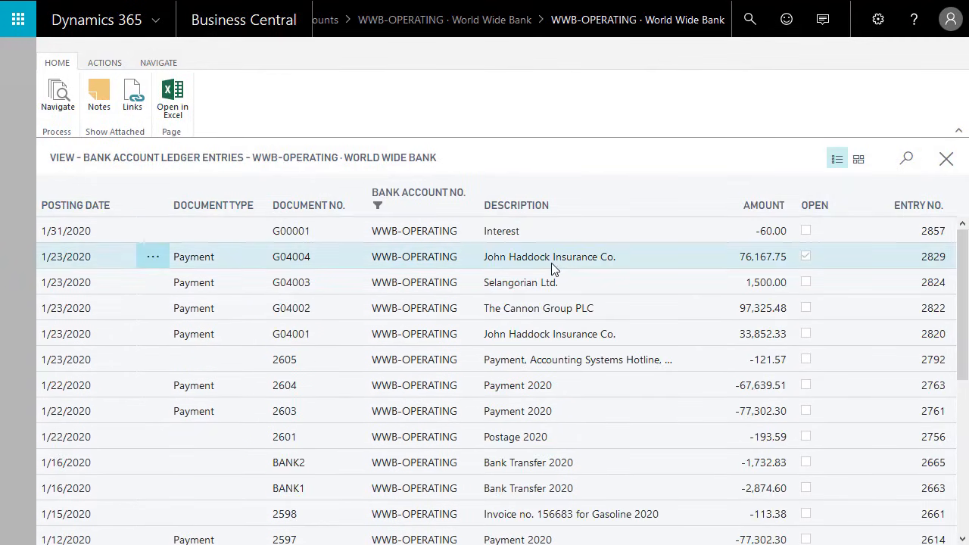
click(552, 263)
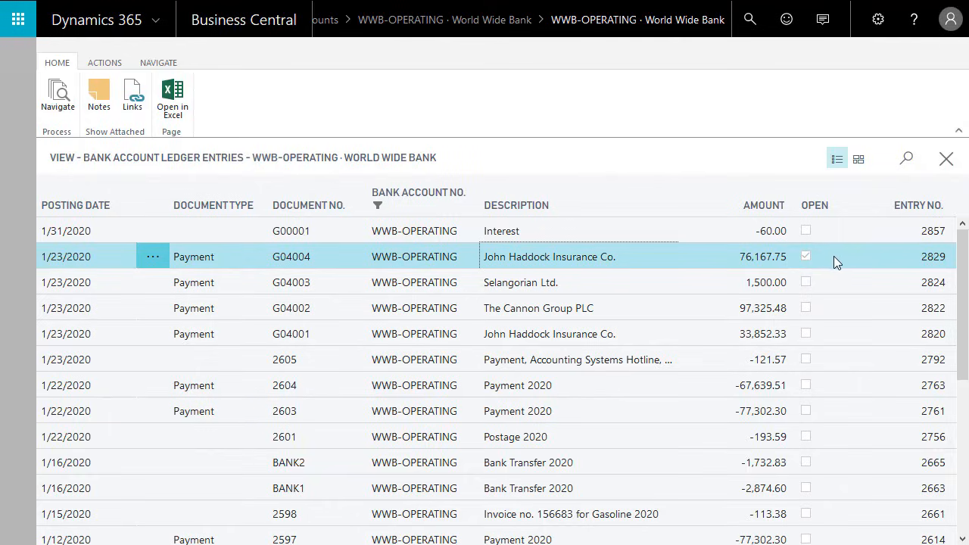